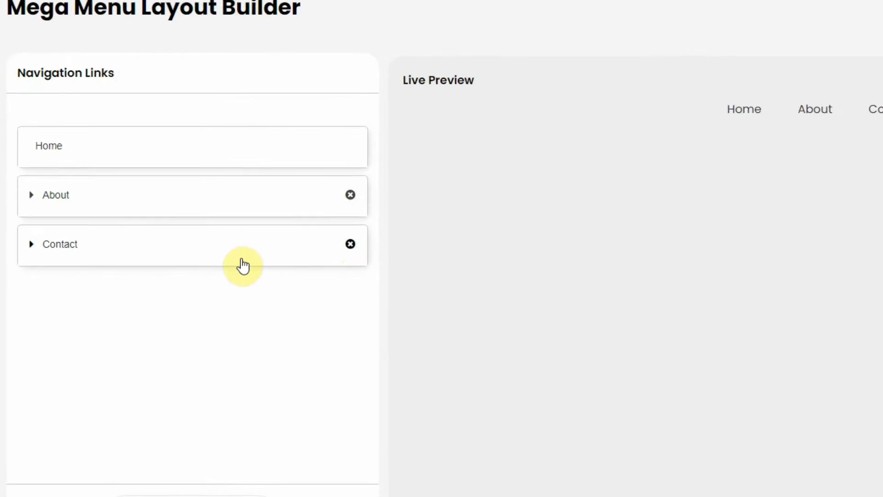
Expand the About and Contact navigation links in turn to view their page settings and components
{"action": "left_click", "coordinate": [216, 200]}
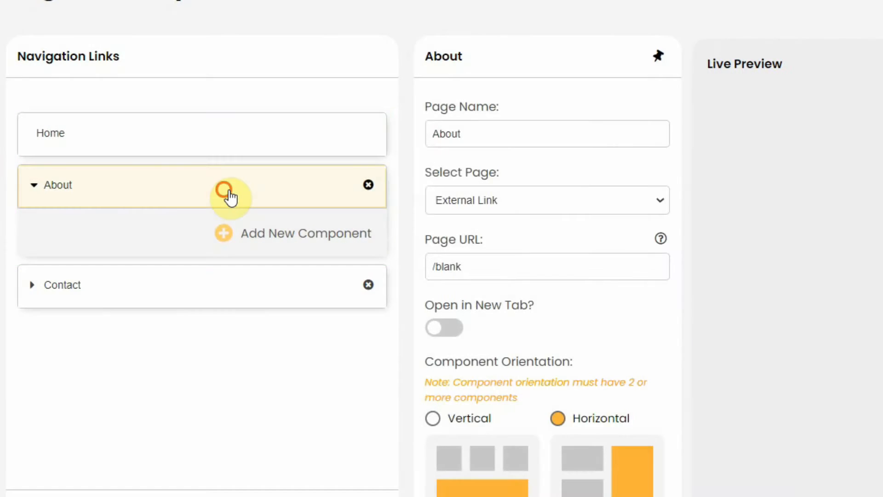
{"action": "left_click", "coordinate": [229, 193]}
{"action": "left_click", "coordinate": [234, 239]}
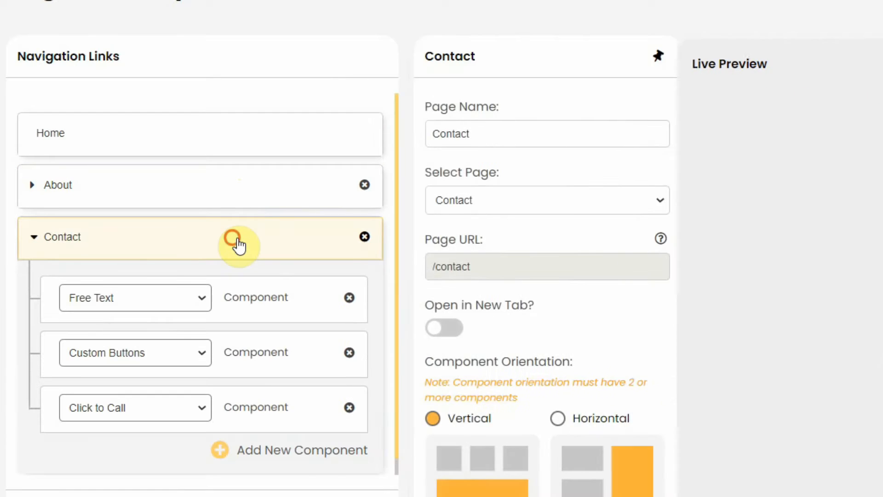
{"action": "left_click", "coordinate": [233, 239]}
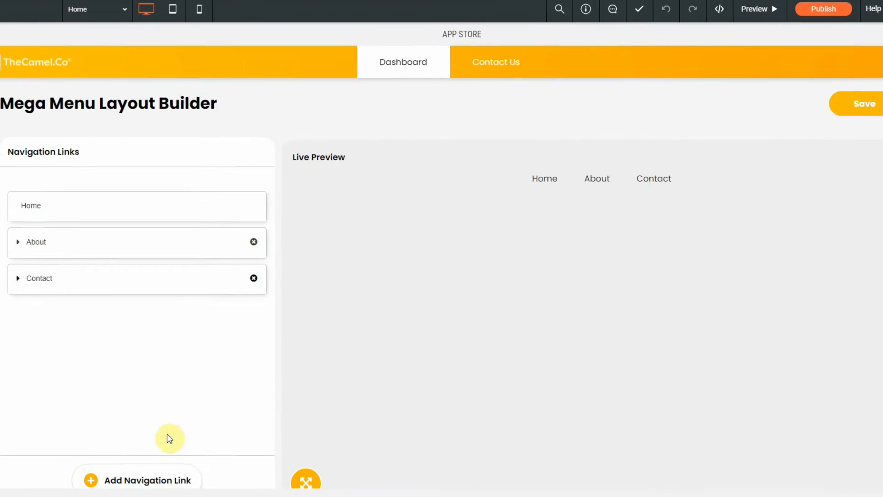
Add a new navigation link and delete it from the navigation list again
{"action": "left_click", "coordinate": [106, 489]}
{"action": "left_click", "coordinate": [272, 317]}
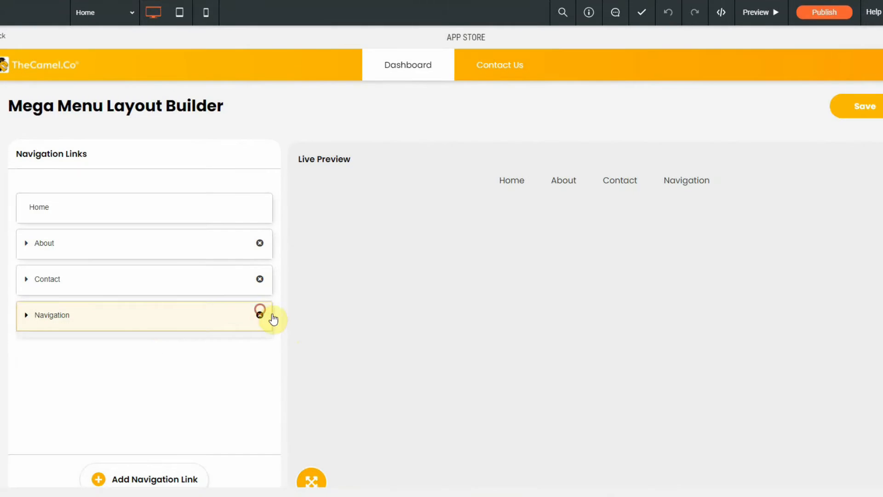
{"action": "left_click", "coordinate": [258, 315]}
{"action": "key", "text": "Return"}
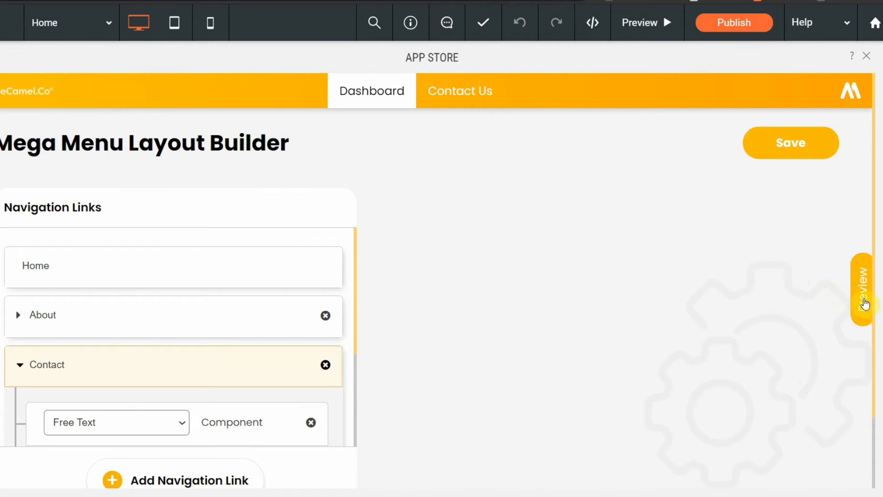
Show the live preview, save the menu layout, and collapse the Contact link
{"action": "left_click", "coordinate": [864, 301]}
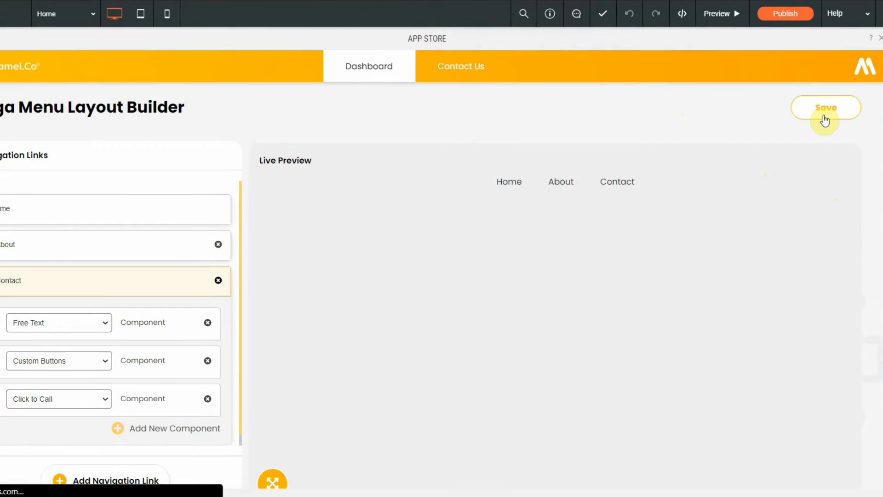
{"action": "left_click", "coordinate": [825, 118]}
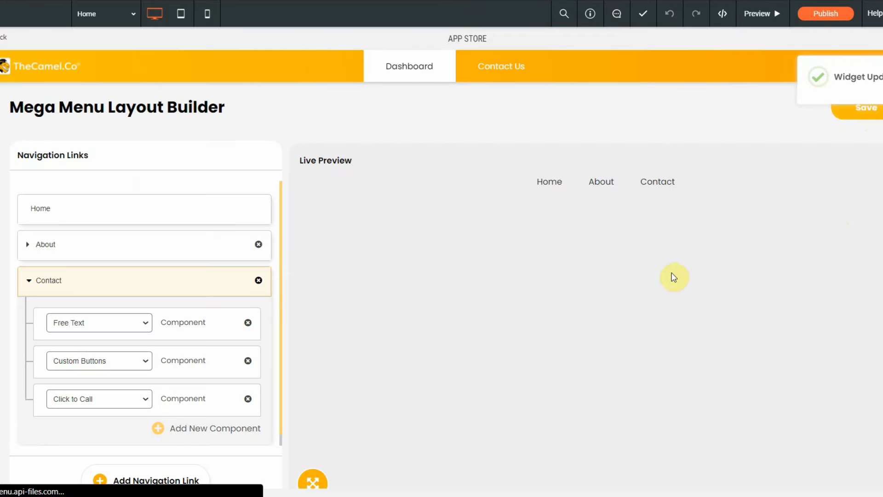
{"action": "left_click", "coordinate": [58, 289]}
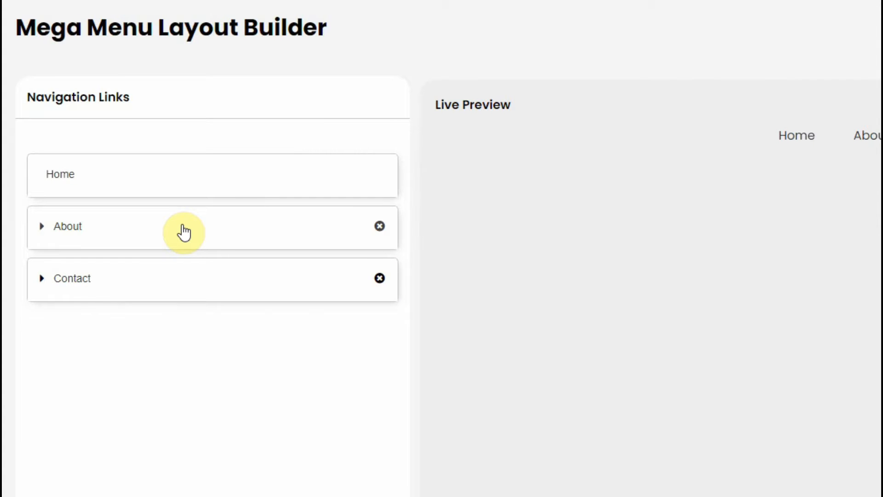
Add a component to the About link and set its type to Thumbnail
{"action": "left_click", "coordinate": [184, 233]}
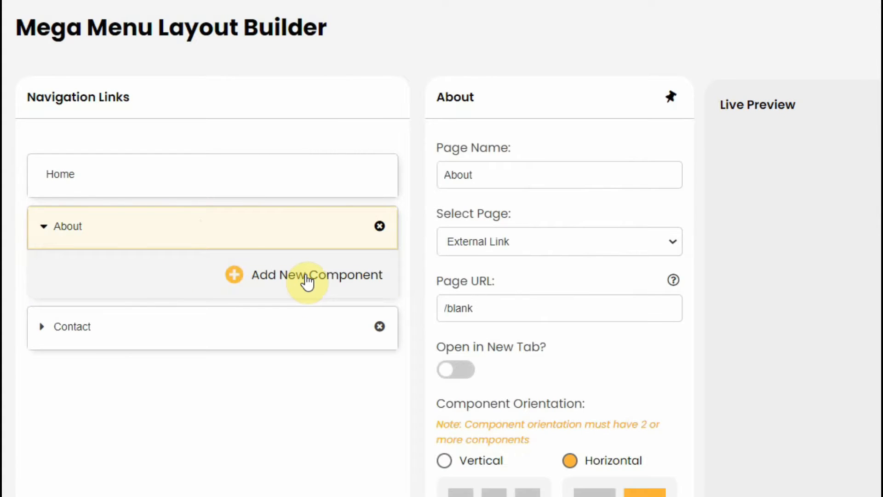
{"action": "left_click", "coordinate": [307, 278]}
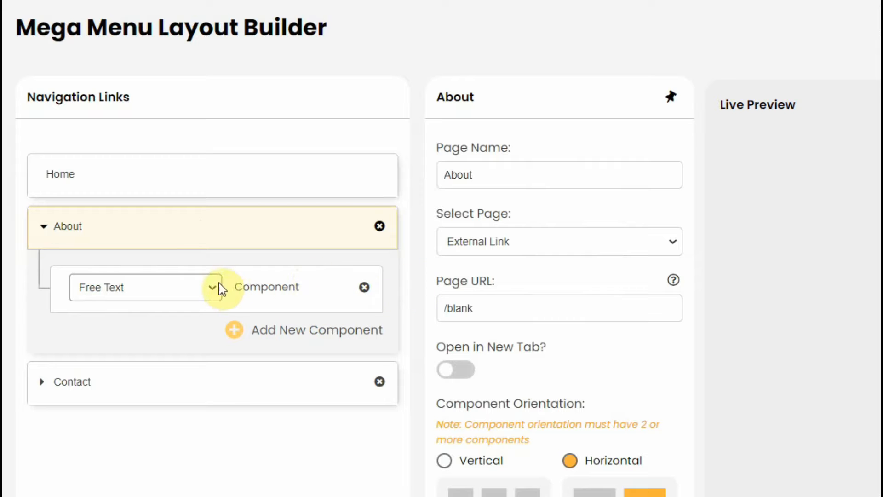
{"action": "left_click", "coordinate": [192, 284]}
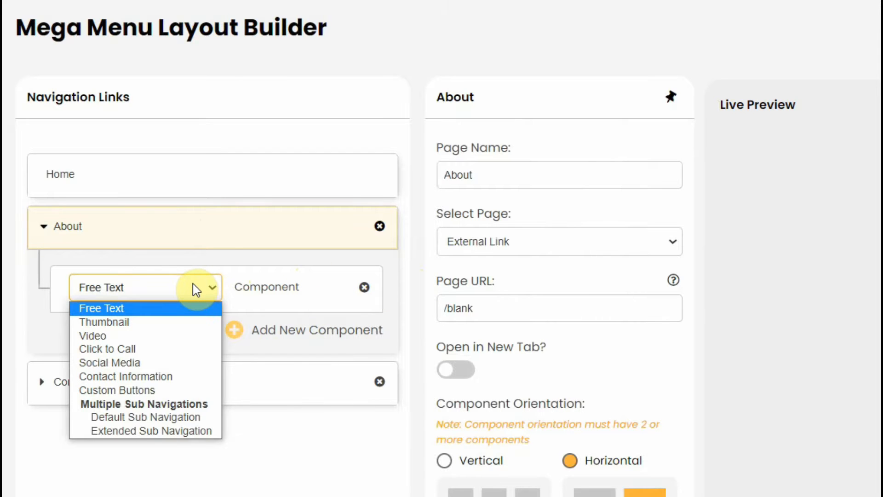
{"action": "left_click", "coordinate": [193, 284]}
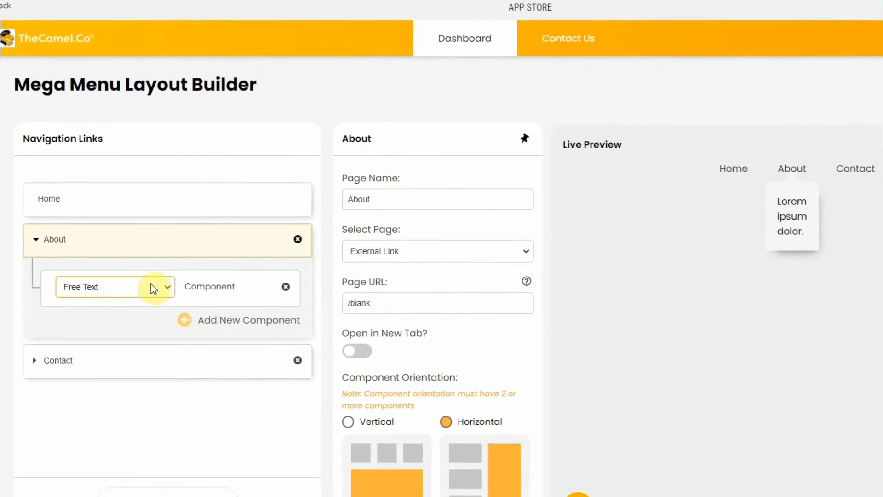
{"action": "left_click", "coordinate": [151, 287]}
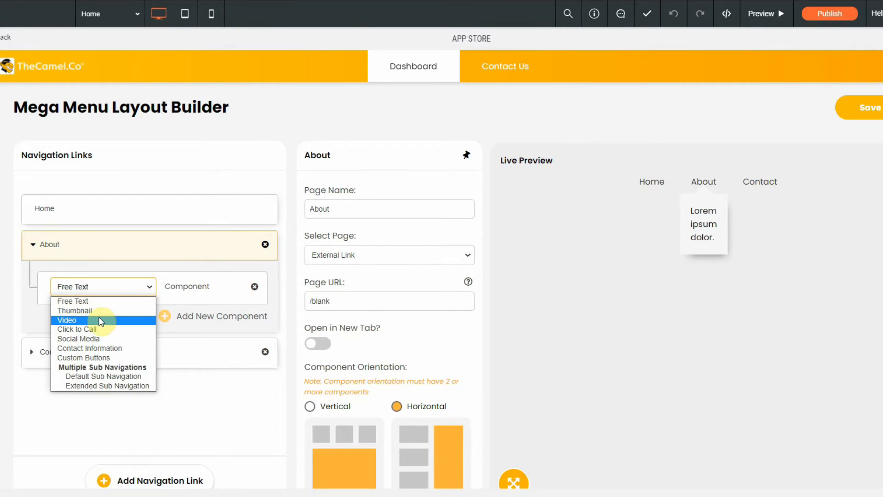
{"action": "left_click", "coordinate": [98, 311]}
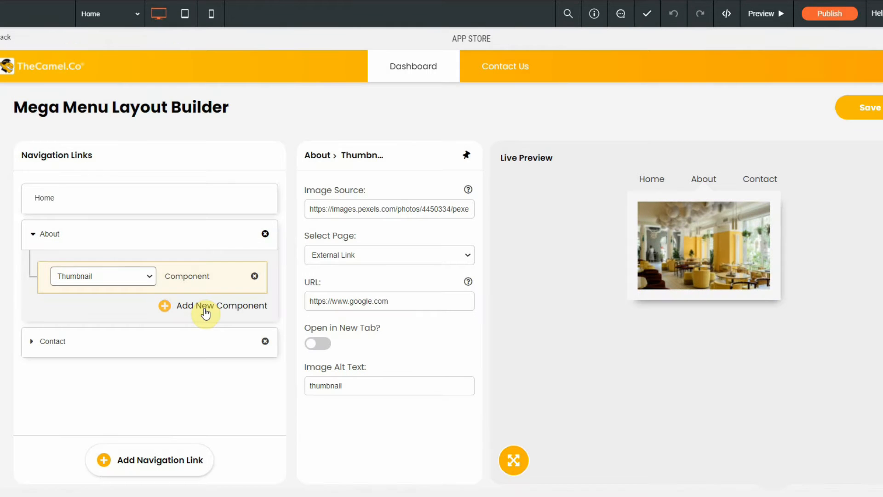
Add a second component to the About link and set its type to Default Sub Navigation
{"action": "left_click", "coordinate": [205, 313]}
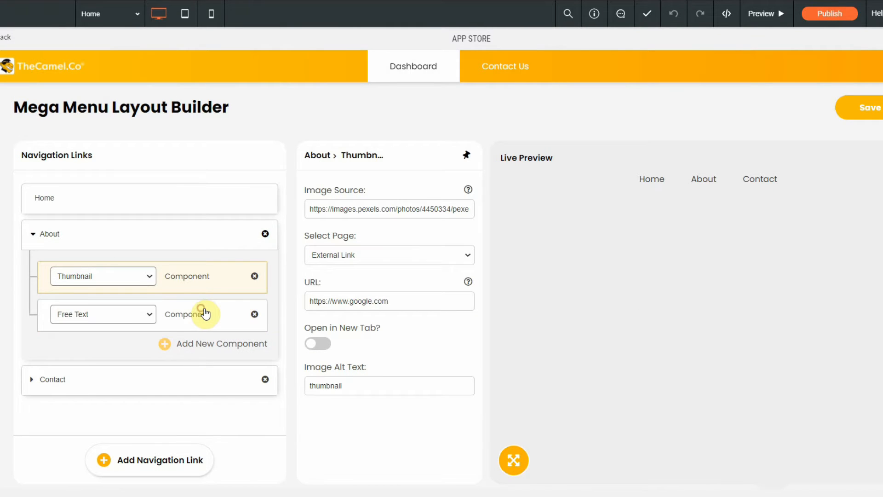
{"action": "left_click", "coordinate": [121, 318]}
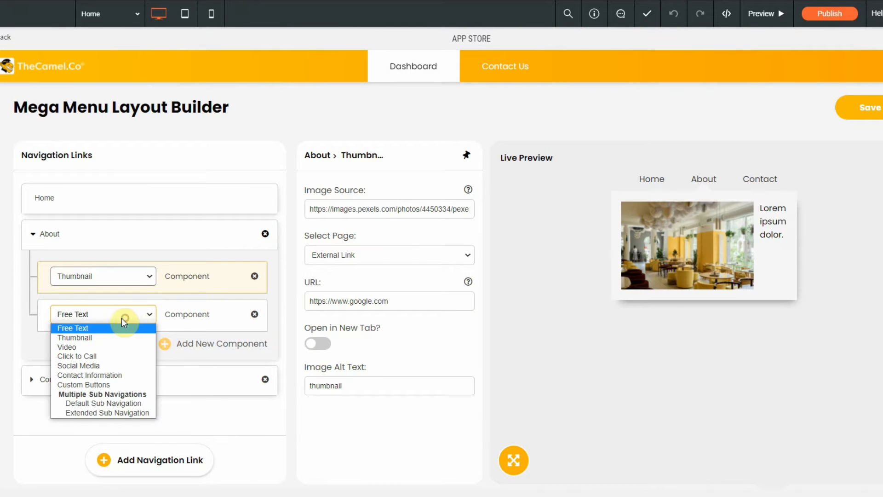
{"action": "left_click", "coordinate": [92, 404]}
{"action": "left_click", "coordinate": [217, 322]}
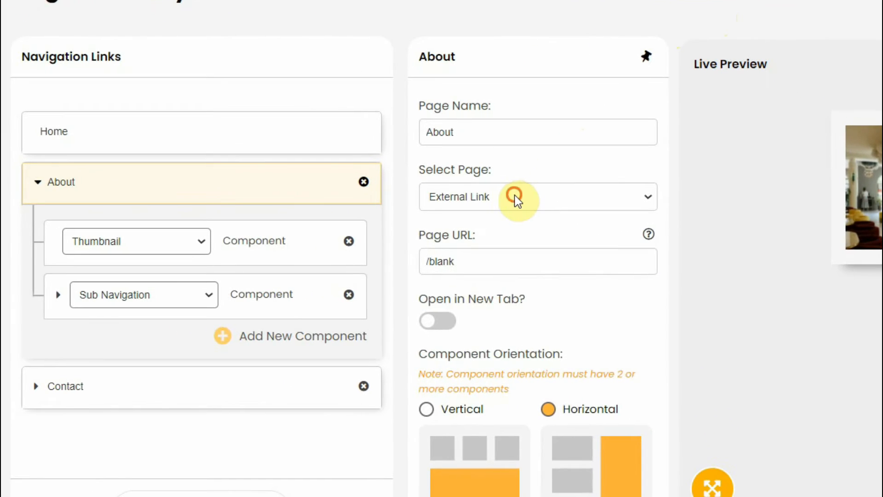
Try the About page and Vertical component orientation for the About link, restoring External Link and Horizontal
{"action": "left_click", "coordinate": [377, 253]}
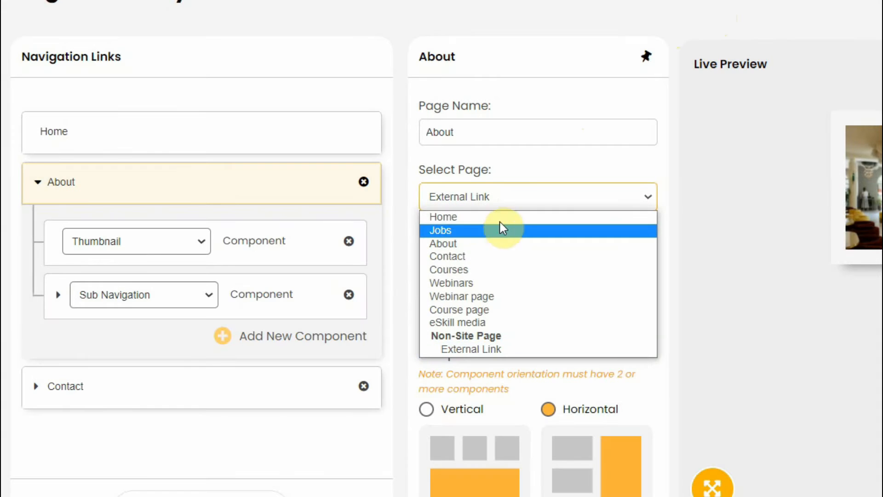
{"action": "left_click", "coordinate": [468, 241]}
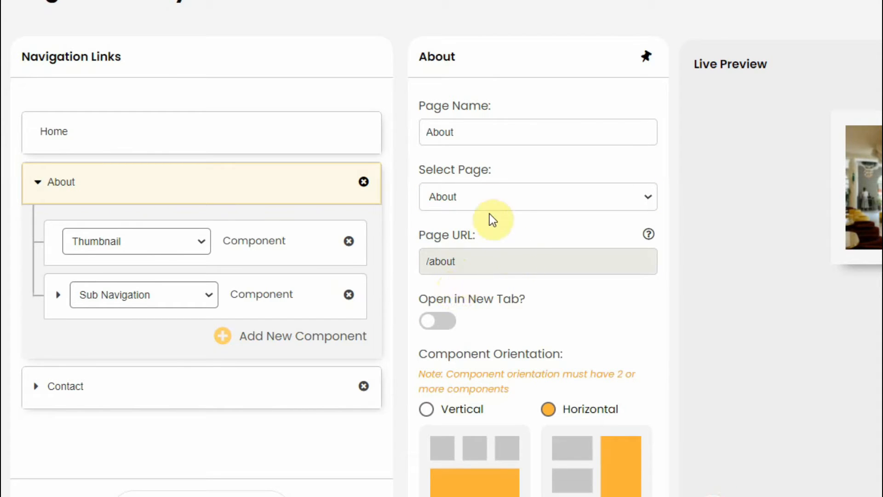
{"action": "left_click", "coordinate": [476, 184]}
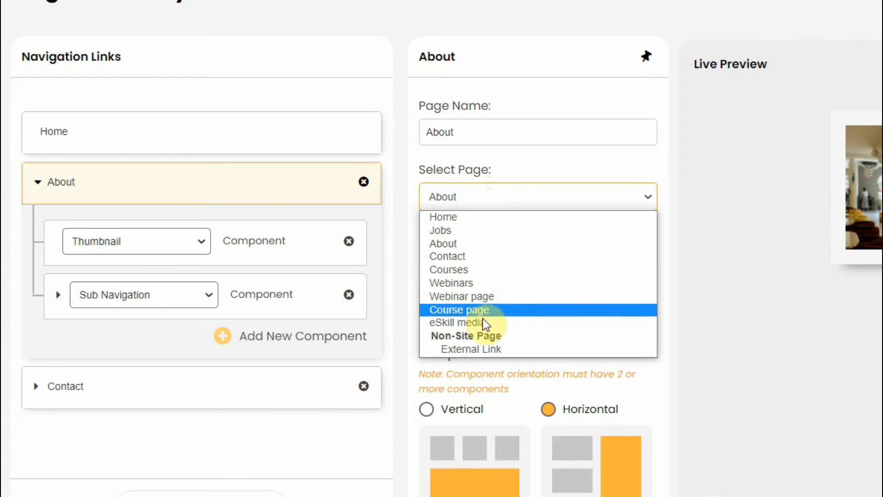
{"action": "left_click", "coordinate": [463, 350]}
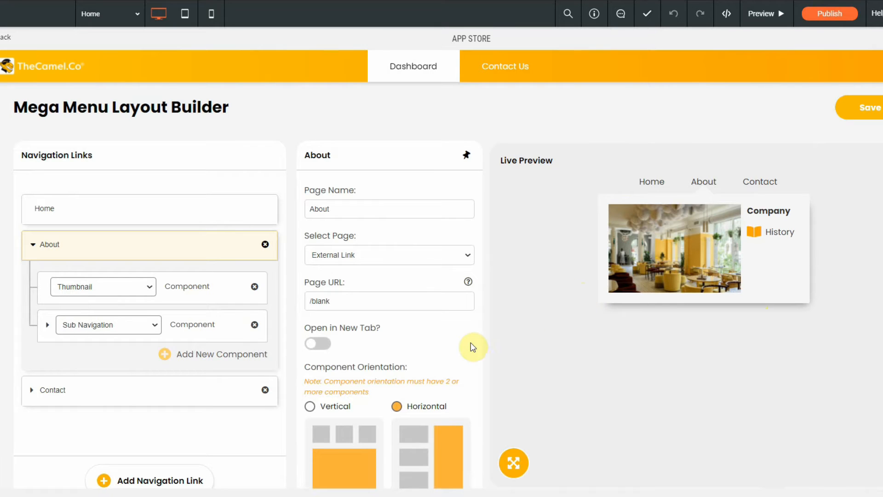
{"action": "left_click", "coordinate": [344, 412]}
{"action": "left_click", "coordinate": [416, 409]}
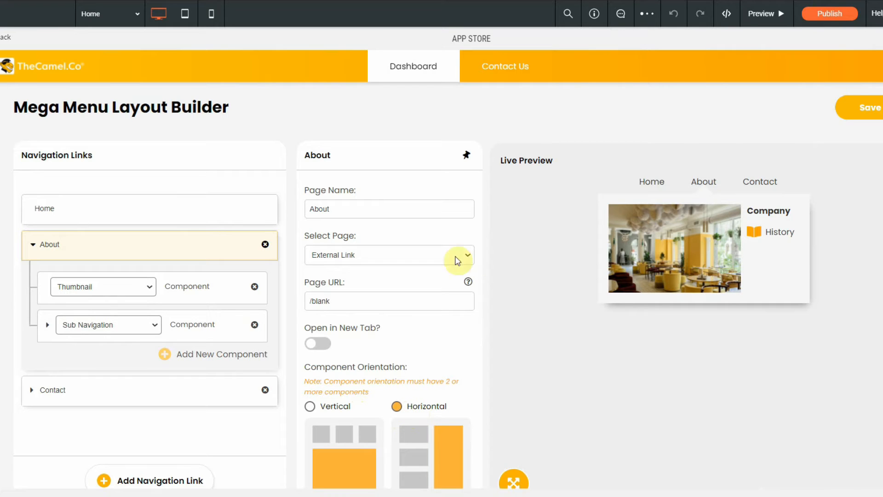
Move the About link below Contact in the navigation order
{"action": "left_click", "coordinate": [191, 251]}
{"action": "left_click_drag", "start_coordinate": [168, 251], "coordinate": [166, 291]}
{"action": "mouse_move", "coordinate": [153, 233]}
{"action": "left_mouse_down"}
{"action": "mouse_move", "coordinate": [165, 208]}
{"action": "mouse_move", "coordinate": [164, 238]}
{"action": "left_mouse_up"}
{"action": "left_click", "coordinate": [185, 177]}
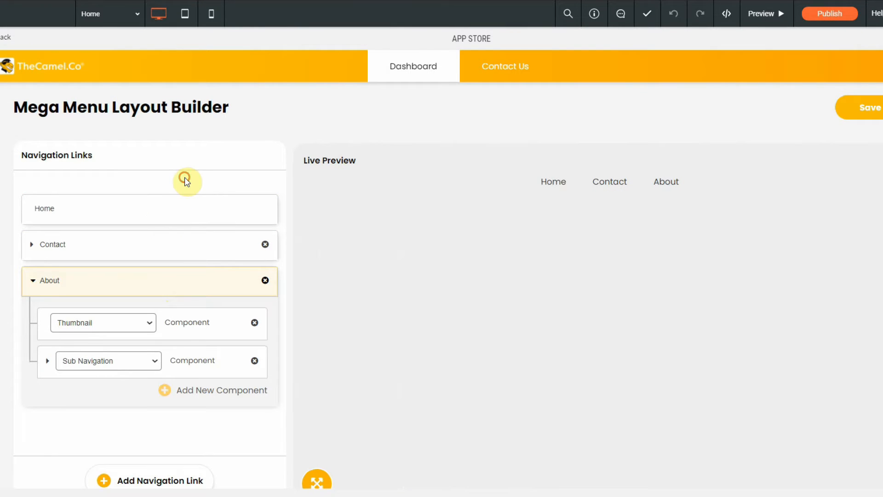
Add a new navigation link and expand the Contact link to view its components, collapsing it again
{"action": "left_click", "coordinate": [157, 478]}
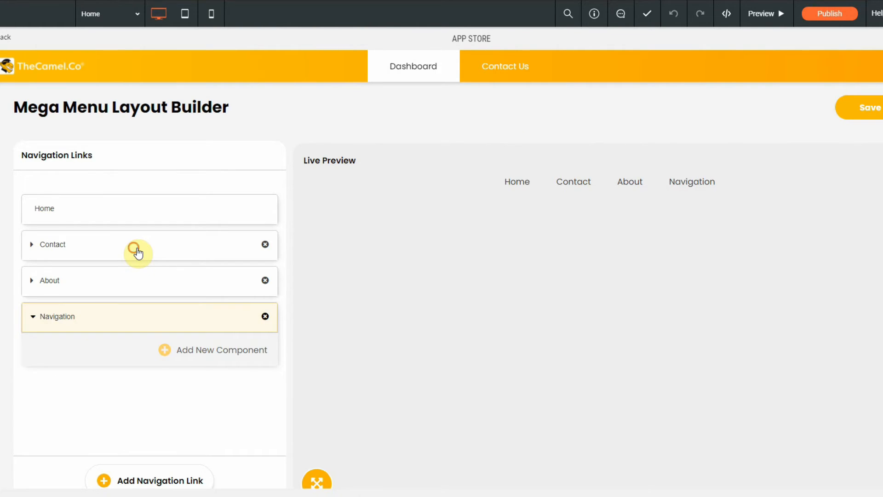
{"action": "left_click", "coordinate": [137, 252]}
{"action": "left_click", "coordinate": [137, 253]}
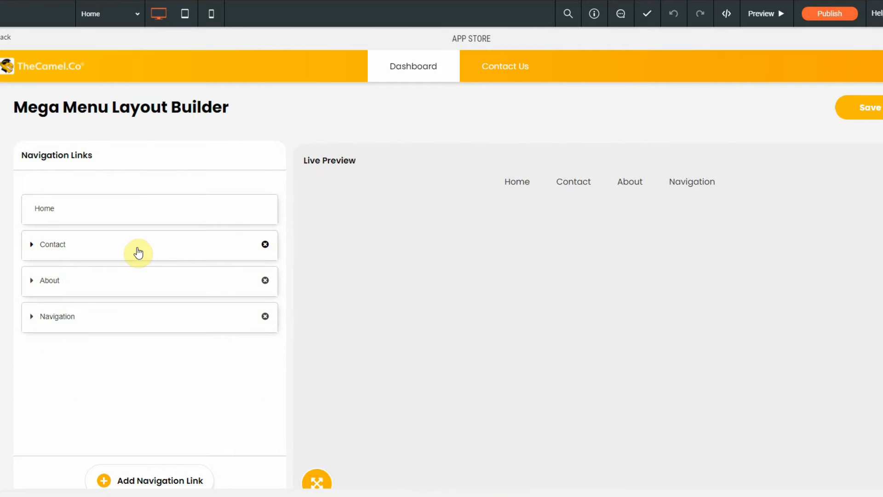
{"action": "left_click", "coordinate": [138, 253]}
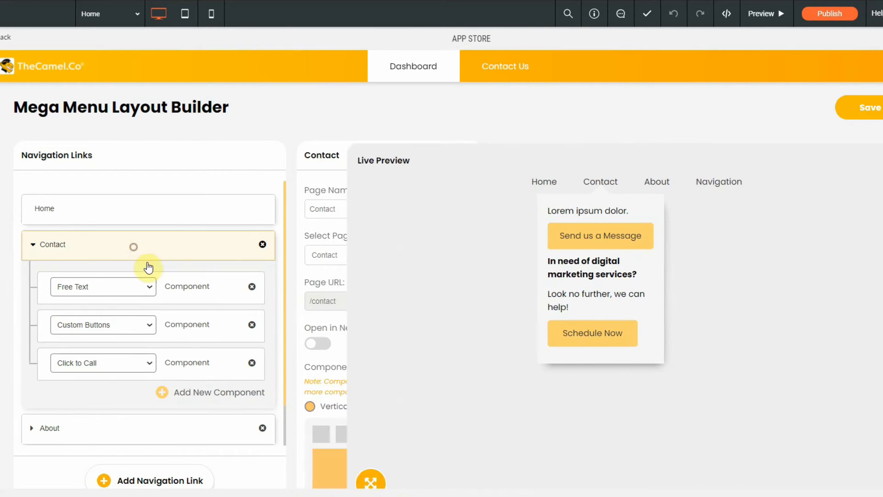
{"action": "left_click", "coordinate": [137, 248]}
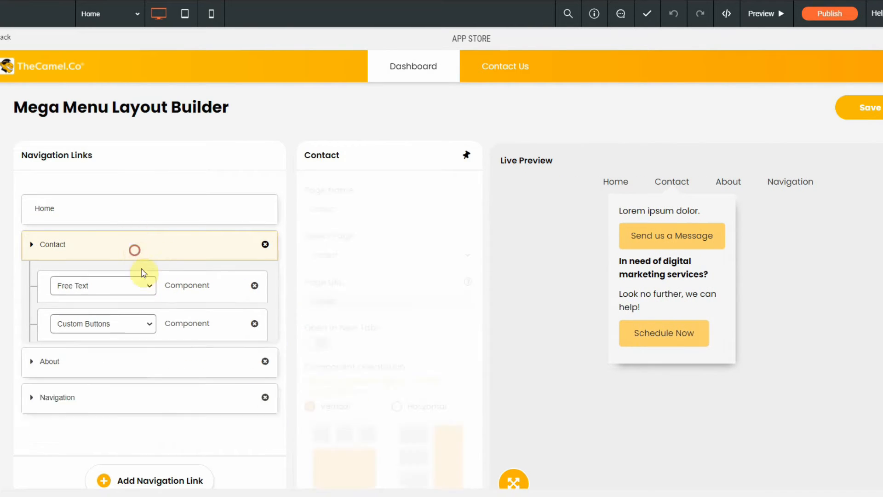
Delete the Thumbnail and Sub Navigation components from the About link
{"action": "left_click", "coordinate": [146, 284]}
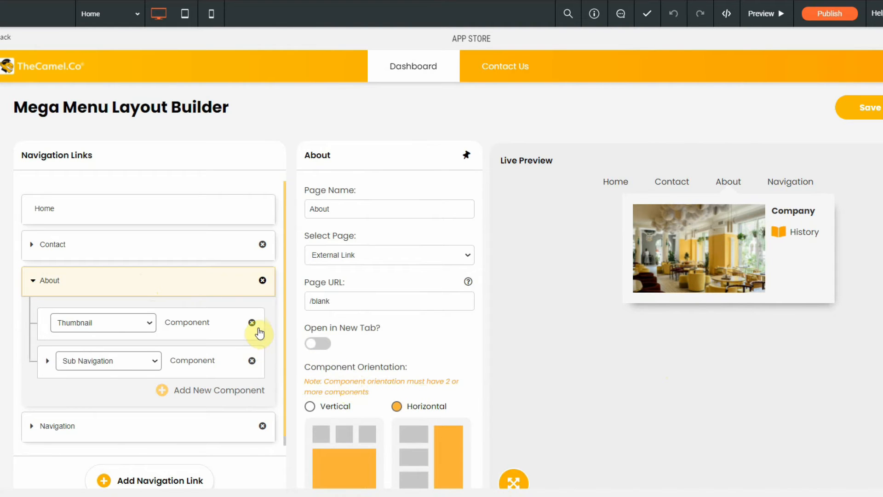
{"action": "left_click", "coordinate": [255, 325]}
{"action": "key", "text": "Return"}
{"action": "left_click", "coordinate": [255, 325]}
{"action": "key", "text": "Return"}
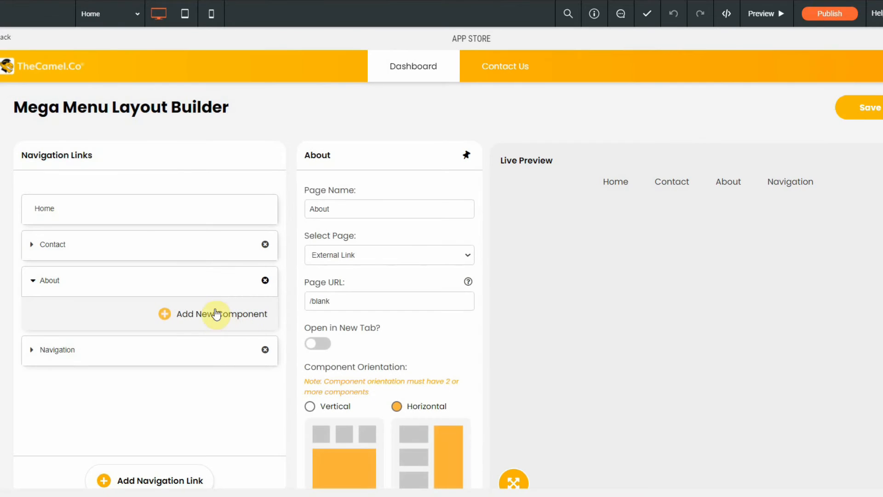
Add an Extended Sub Navigation component to the About link and open its settings
{"action": "left_click", "coordinate": [213, 313]}
{"action": "left_click", "coordinate": [126, 322]}
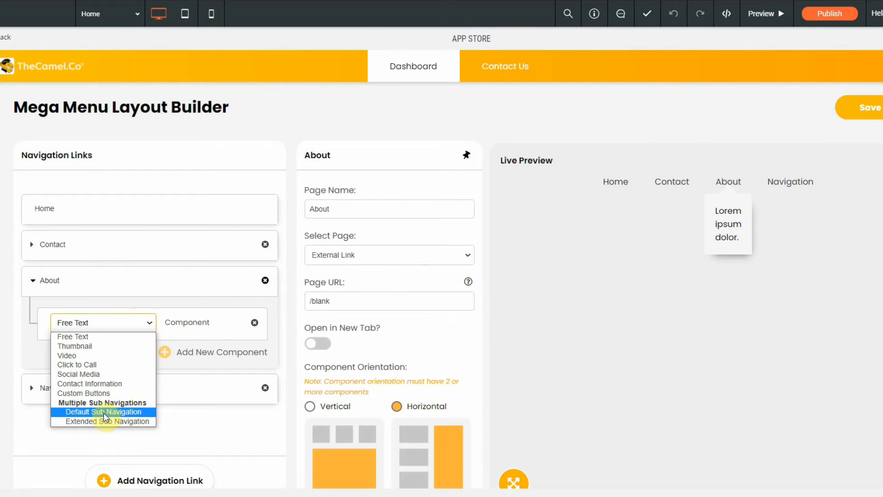
{"action": "left_click", "coordinate": [103, 421]}
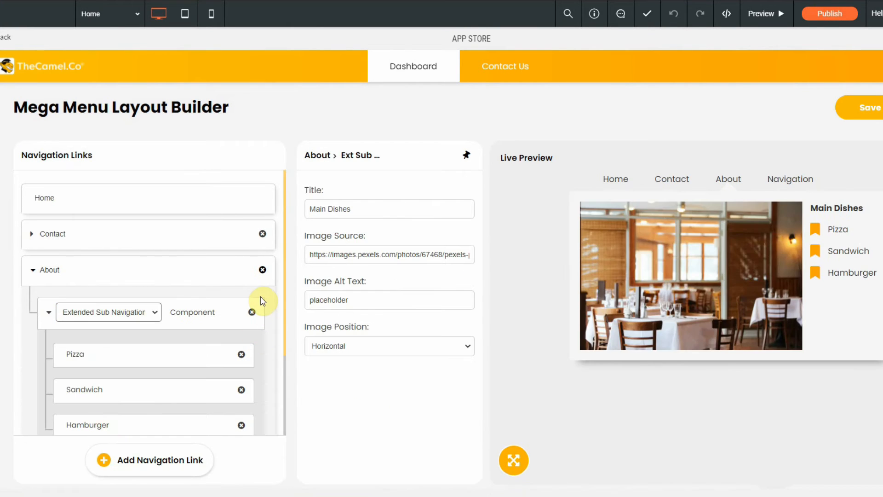
{"action": "left_click", "coordinate": [234, 326]}
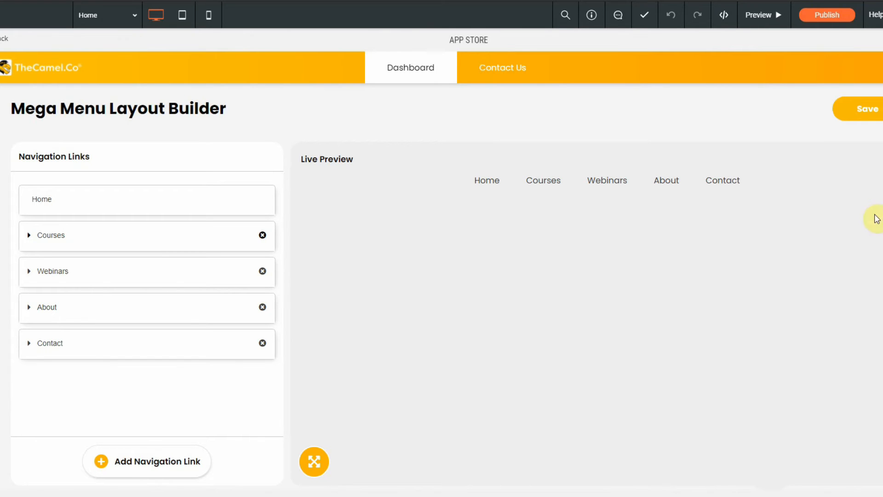
Save the menu layout and place the Mega Menu widget, found by searching for "mega", in the site header
{"action": "left_click", "coordinate": [844, 116]}
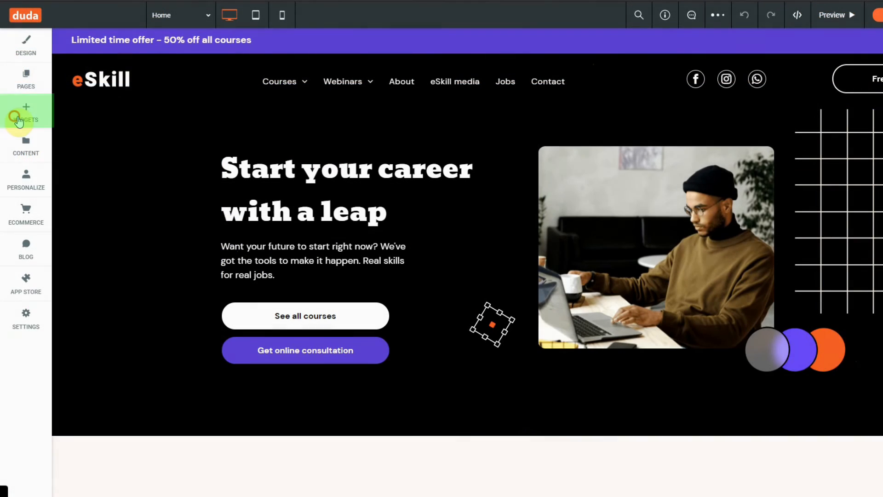
{"action": "left_click", "coordinate": [19, 120]}
{"action": "left_click", "coordinate": [92, 68]}
{"action": "type", "text": "mega"}
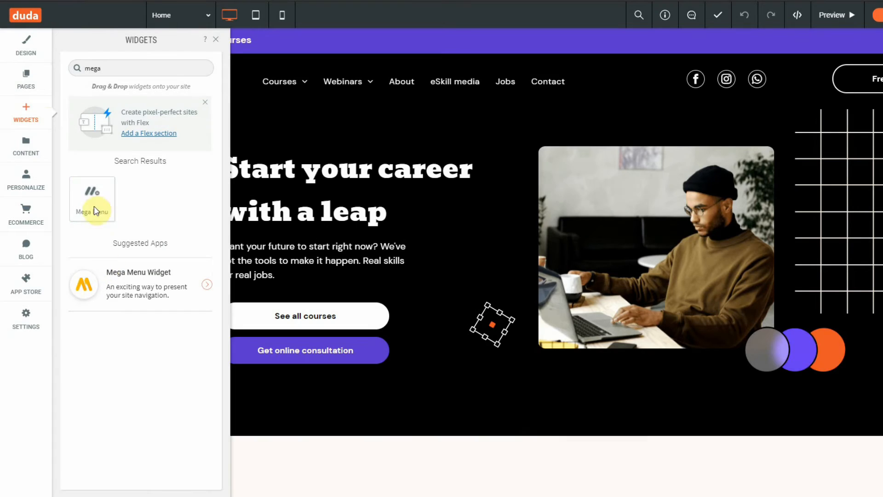
{"action": "left_click_drag", "start_coordinate": [96, 211], "coordinate": [385, 93]}
{"action": "left_click", "coordinate": [459, 189]}
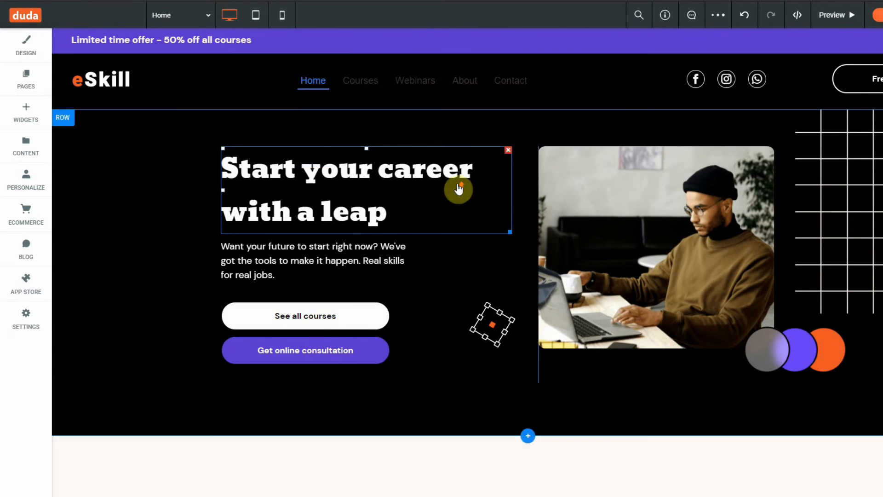
Open the header Mega Menu's design settings and set the navigation text's font color to the saved white
{"action": "left_click", "coordinate": [392, 87]}
{"action": "right_click", "coordinate": [393, 86]}
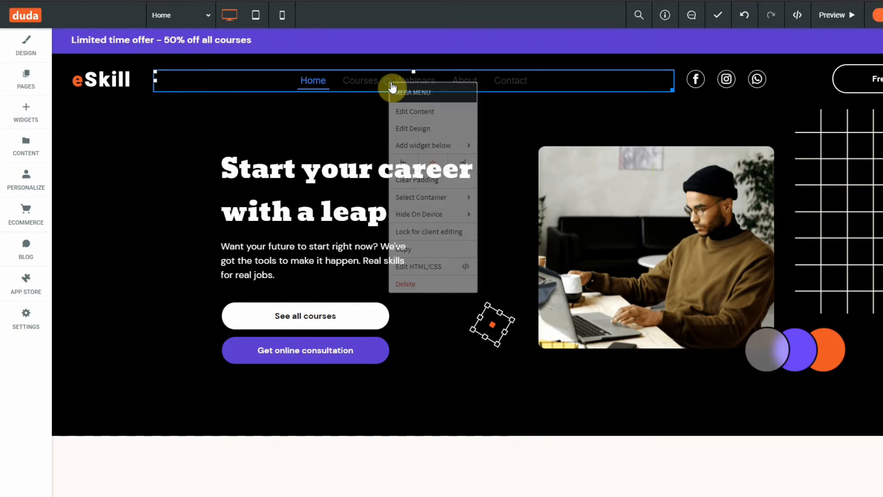
{"action": "mouse_move", "coordinate": [432, 144]}
{"action": "left_click", "coordinate": [438, 129]}
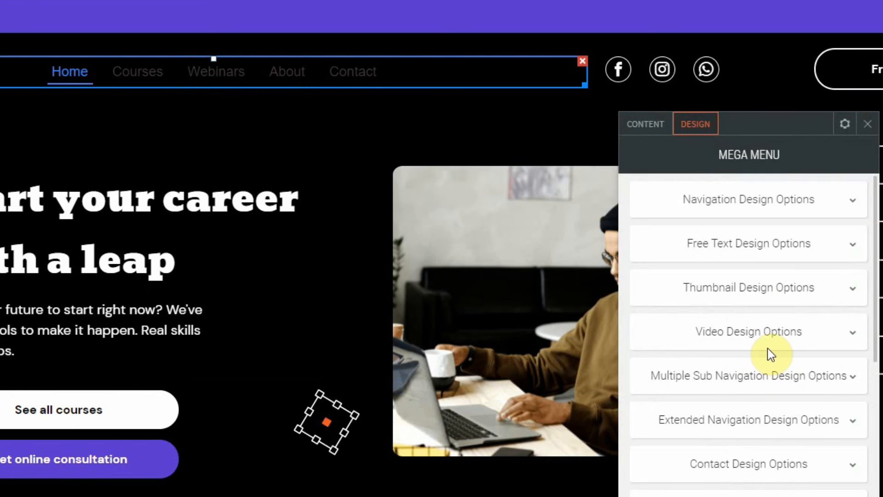
{"action": "left_click", "coordinate": [790, 207]}
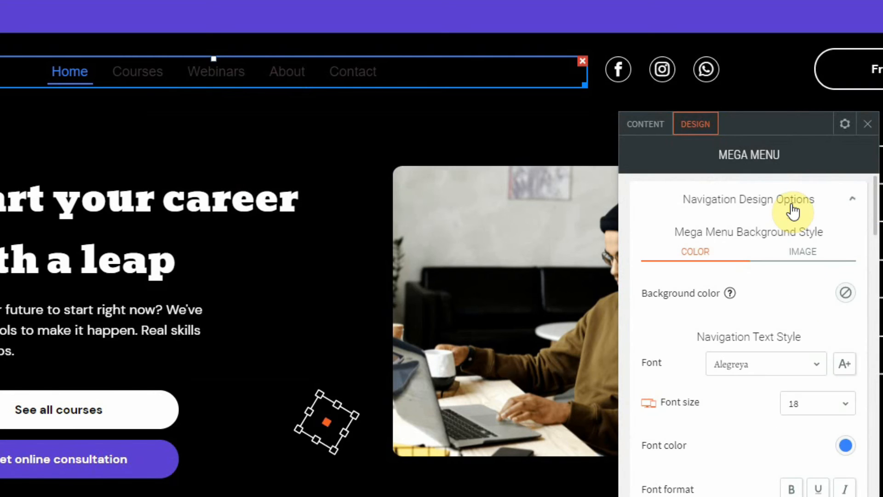
{"action": "left_click", "coordinate": [845, 446]}
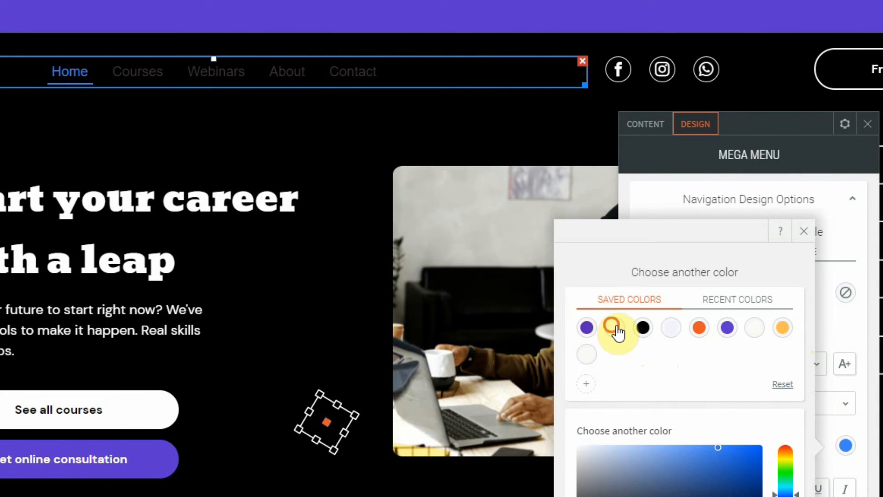
{"action": "left_click", "coordinate": [615, 327]}
{"action": "left_click", "coordinate": [803, 234]}
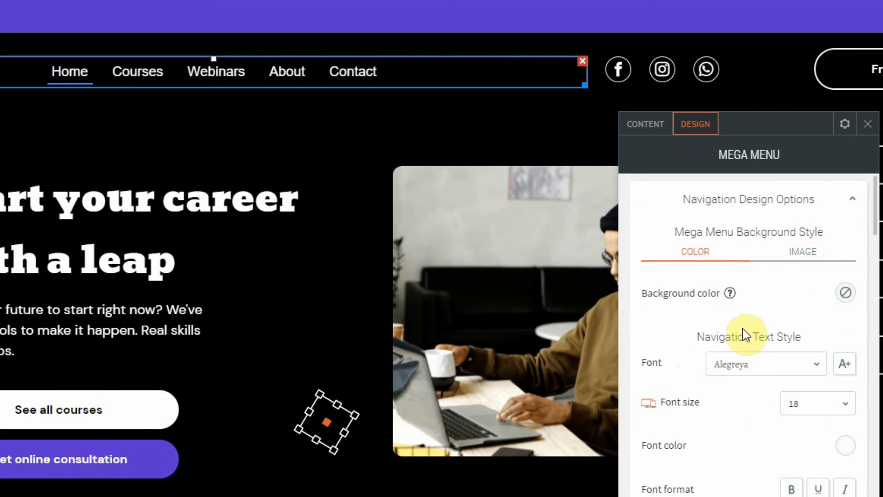
Set the Navigation Text Hover Color to the saved yellow-orange #ffbd58
{"action": "scroll", "coordinate": [741, 327], "scroll_direction": "down", "scroll_amount": 10}
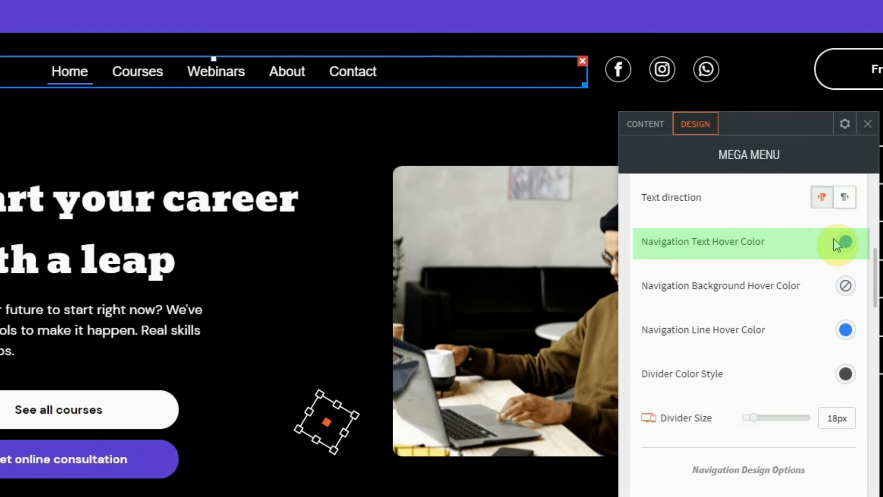
{"action": "left_click", "coordinate": [844, 243]}
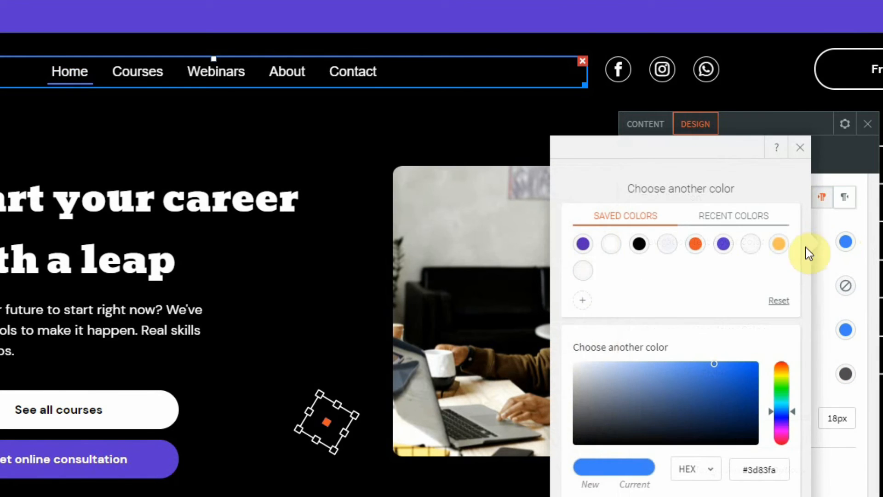
{"action": "left_click", "coordinate": [779, 244]}
{"action": "left_click", "coordinate": [802, 153]}
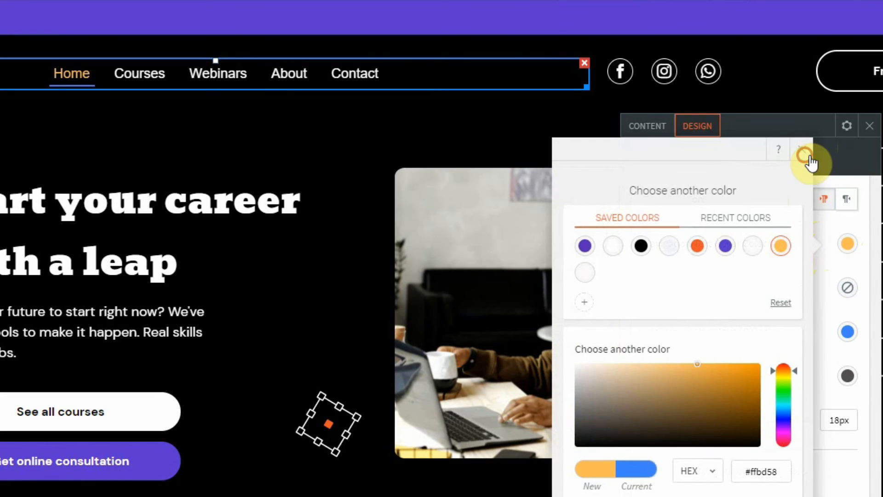
Set the Navigation Line Hover Color and the Divider Color Style to the same saved yellow-orange
{"action": "left_click", "coordinate": [846, 331]}
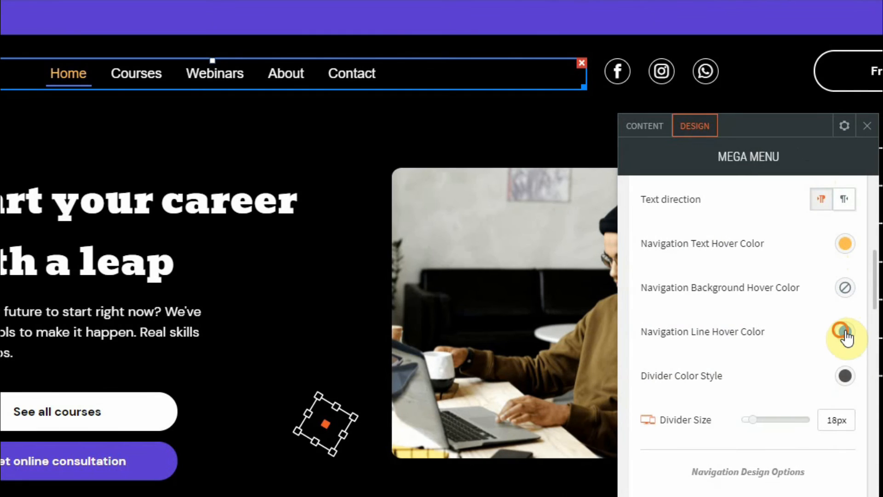
{"action": "left_click", "coordinate": [782, 246]}
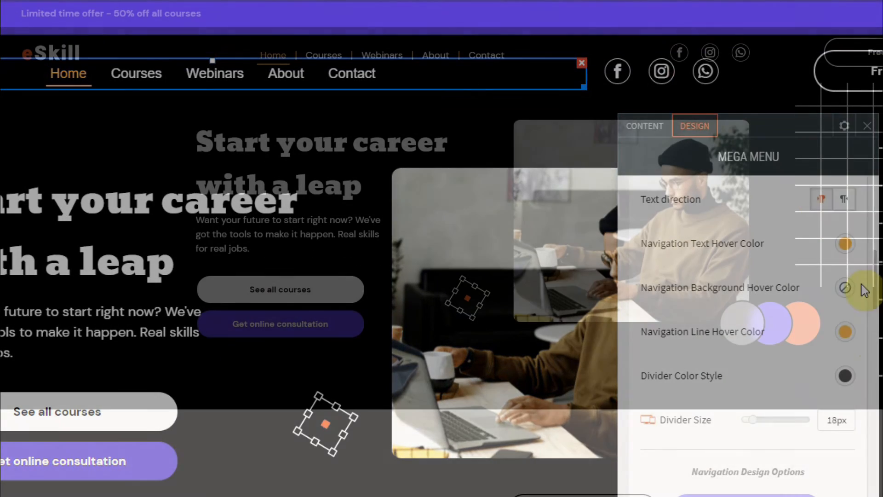
{"action": "left_click", "coordinate": [846, 376]}
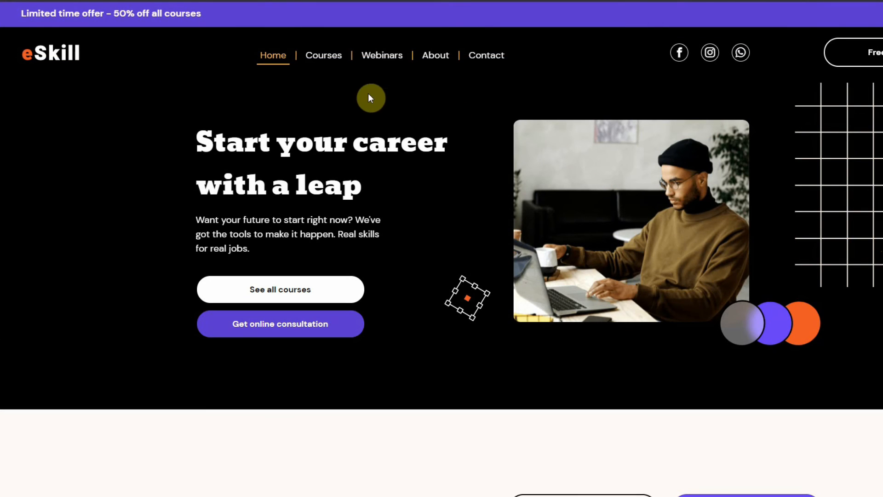
{"action": "mouse_move", "coordinate": [436, 69]}
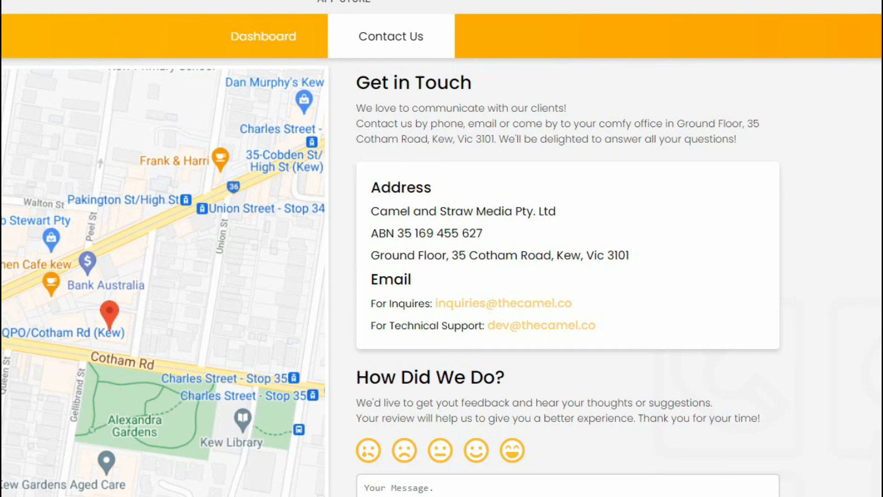
{"action": "scroll", "coordinate": [442, 249], "scroll_direction": "down", "scroll_amount": 2}
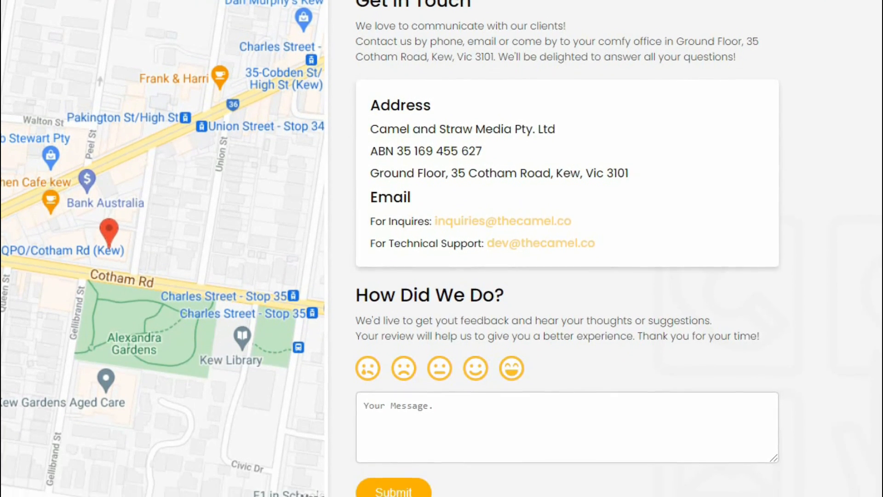